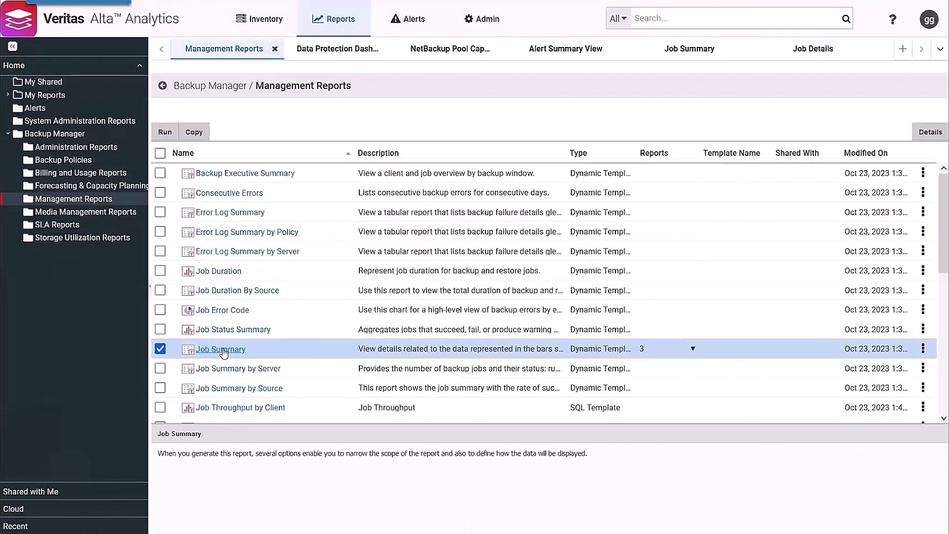
Open the Job Summary report's Scope Selector from Management Reports.
click(222, 350)
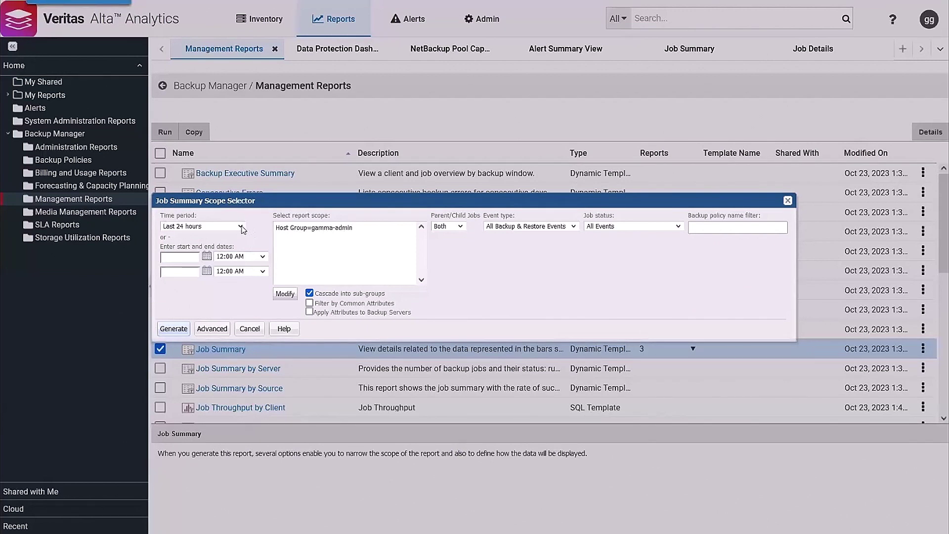
click(240, 227)
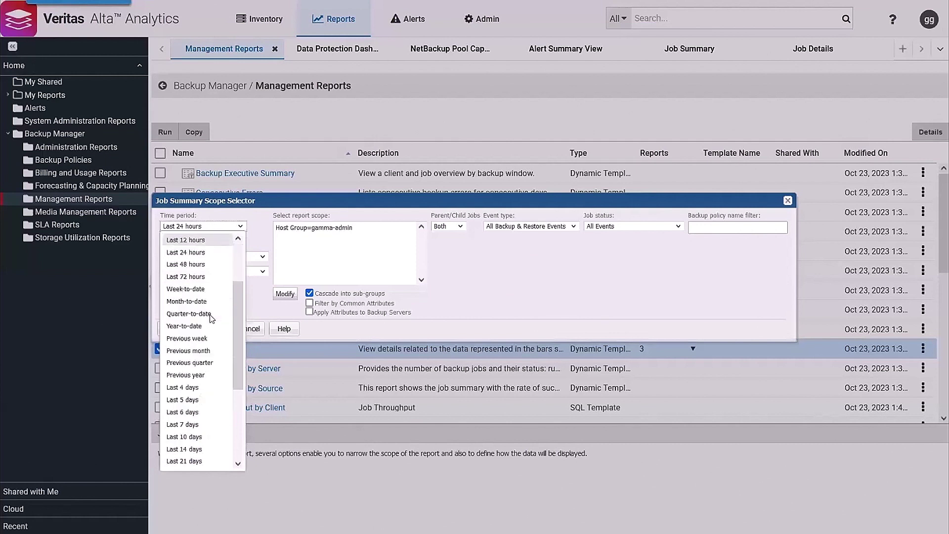
key(m)
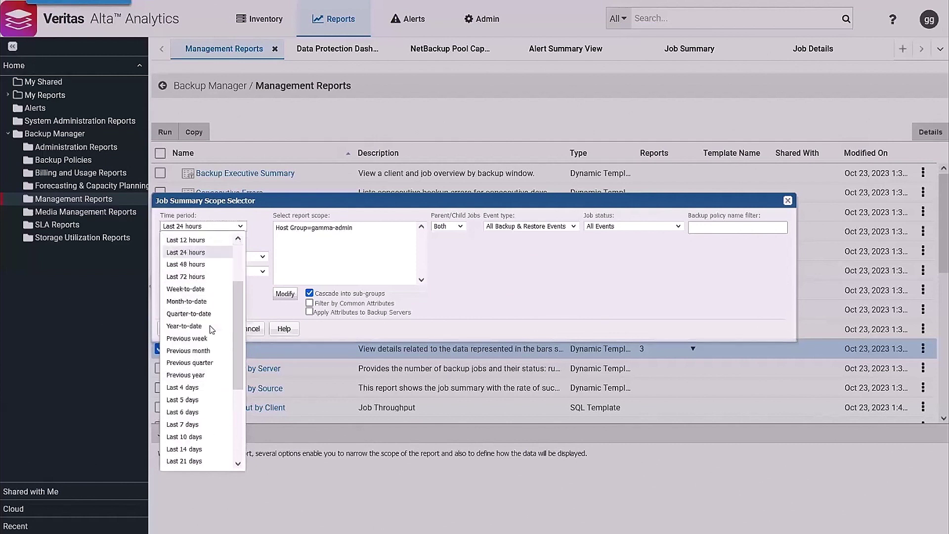
scroll(211, 317, down, 6)
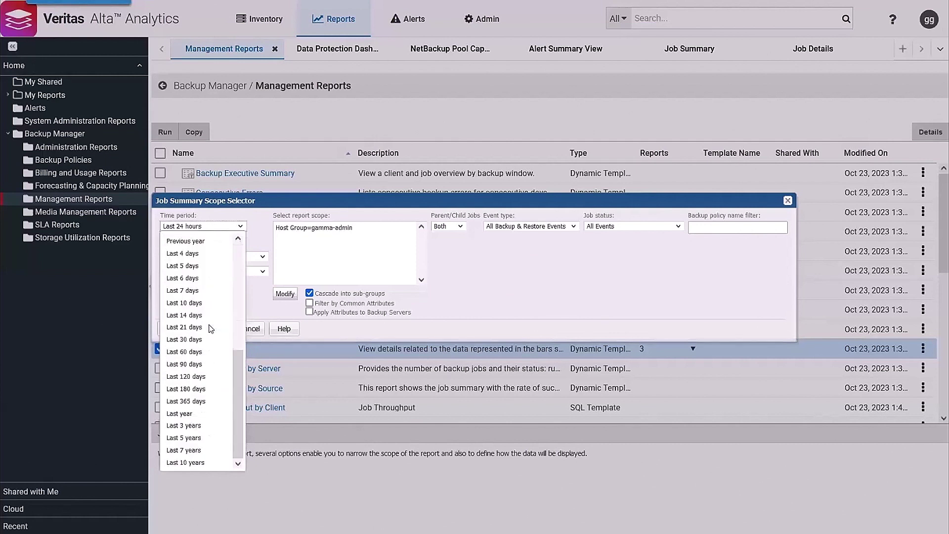
scroll(195, 365, up, 2)
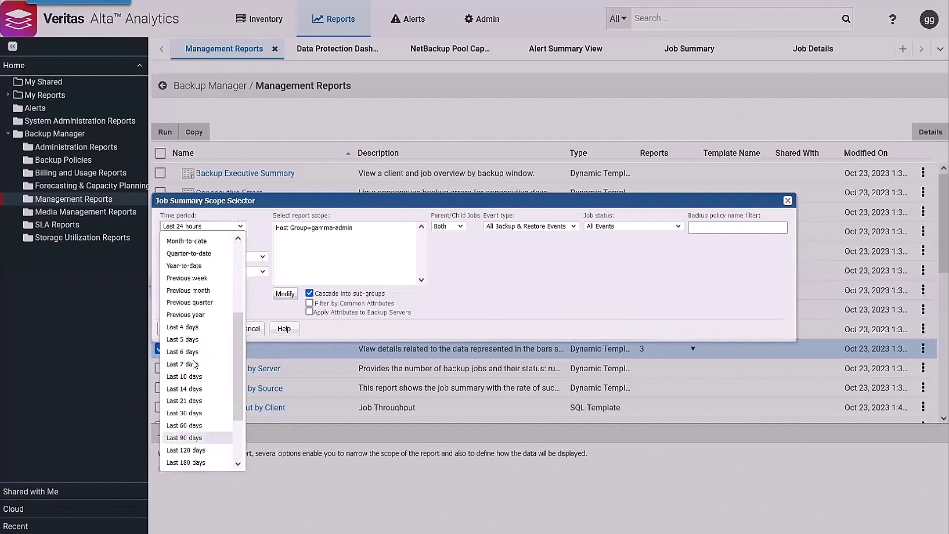
scroll(205, 396, down, 2)
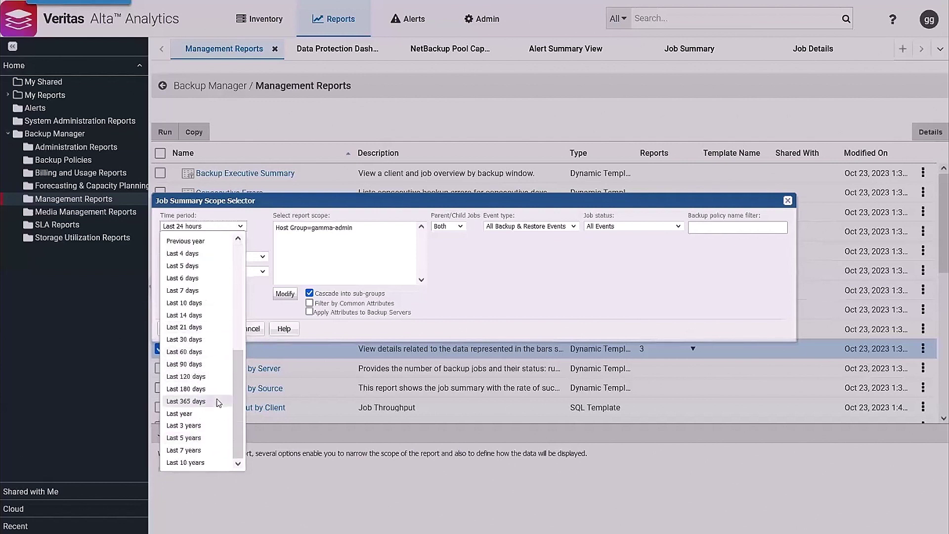
scroll(200, 364, up, 4)
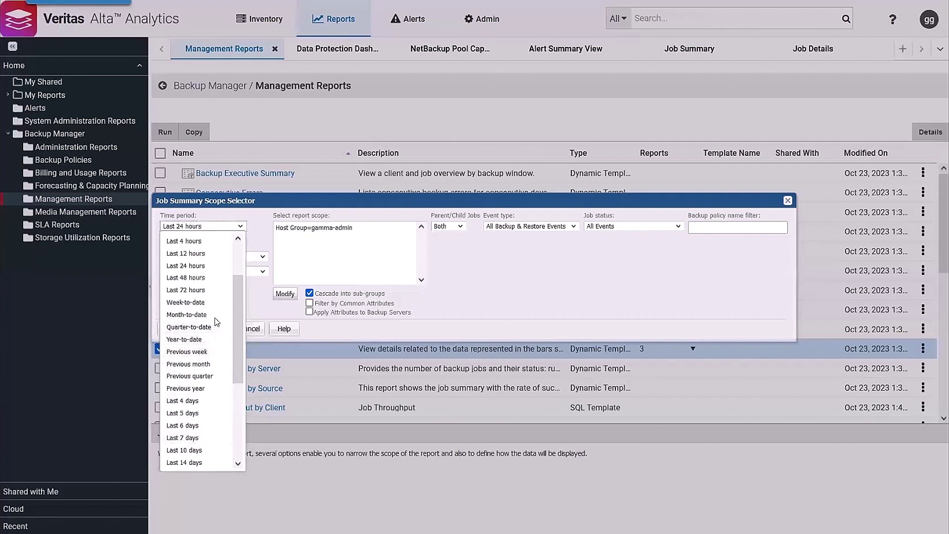
scroll(211, 303, down, 2)
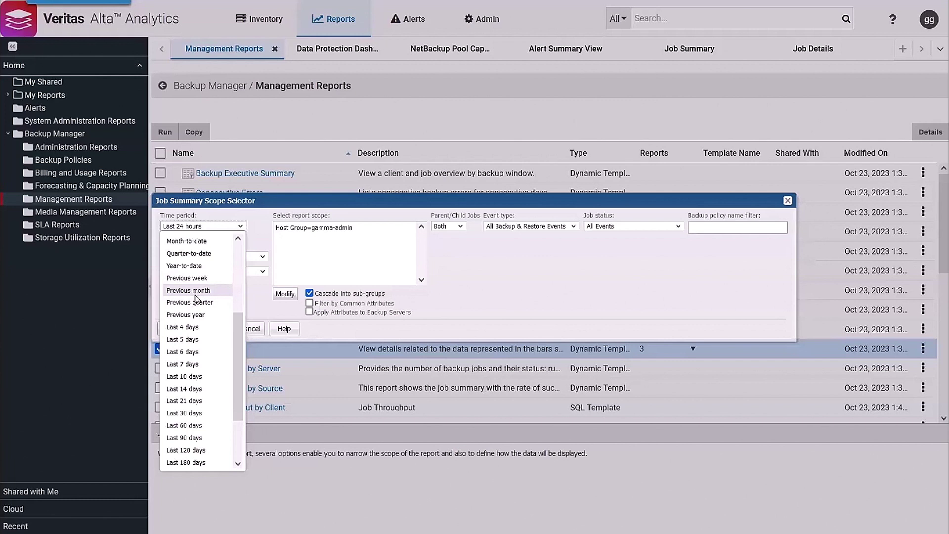
key(Escape)
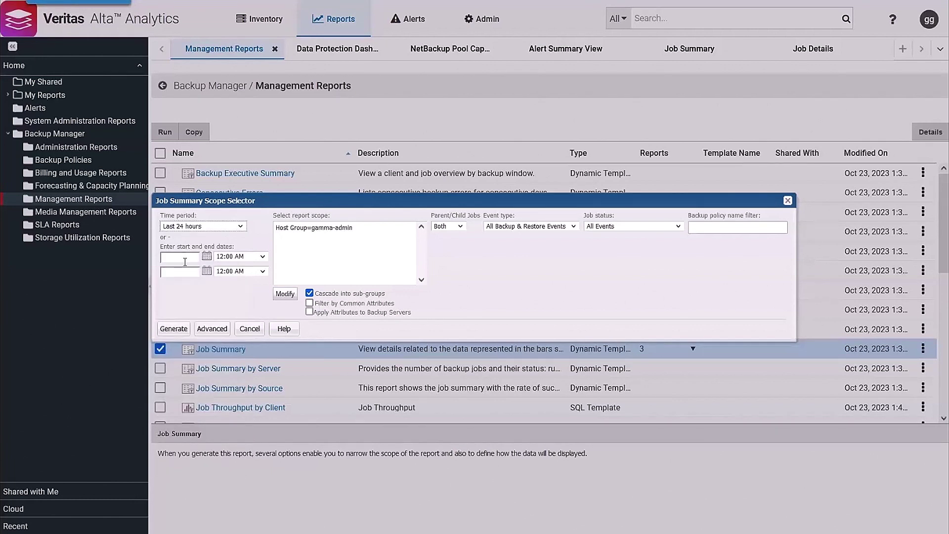
click(207, 258)
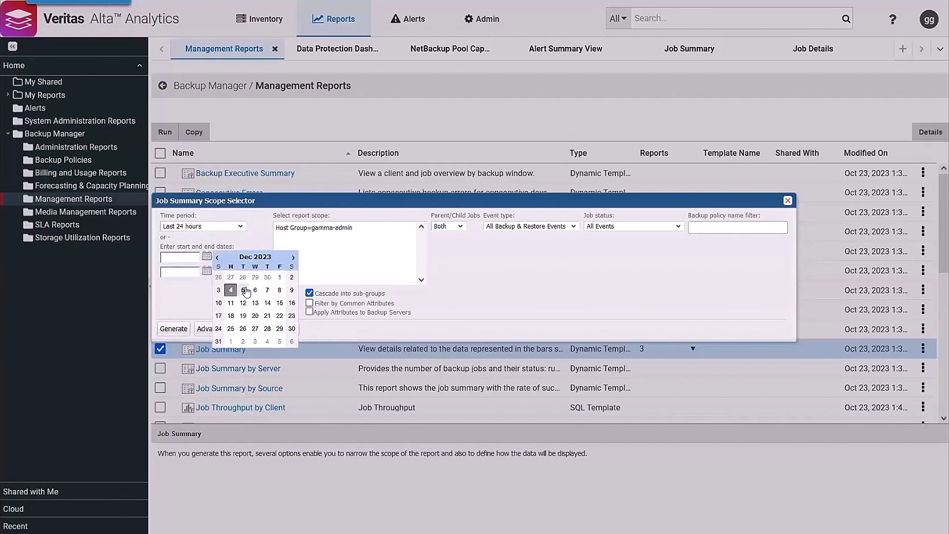
click(280, 278)
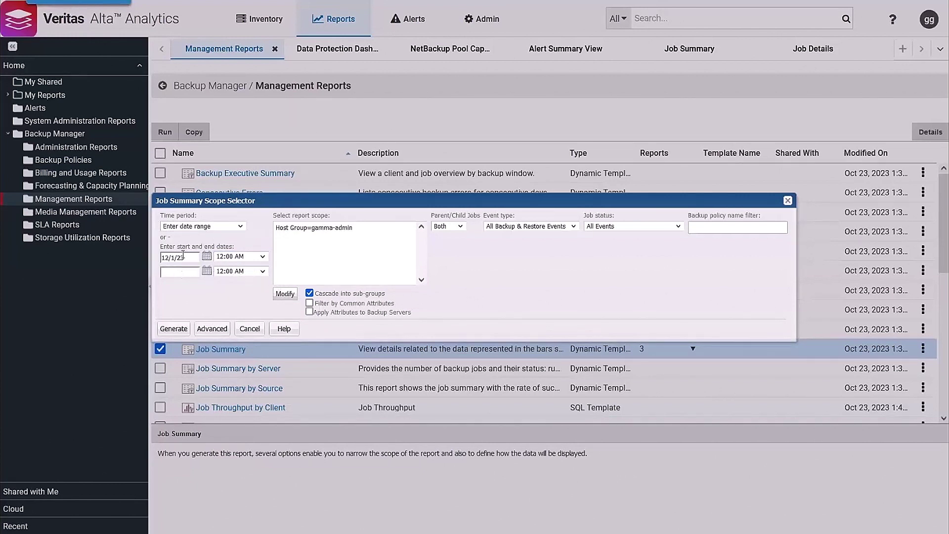
click(241, 227)
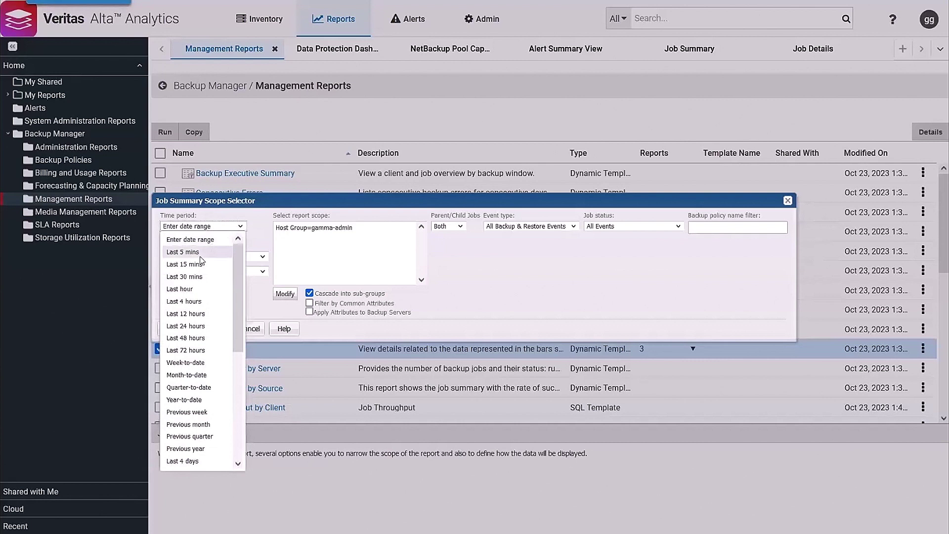
click(196, 325)
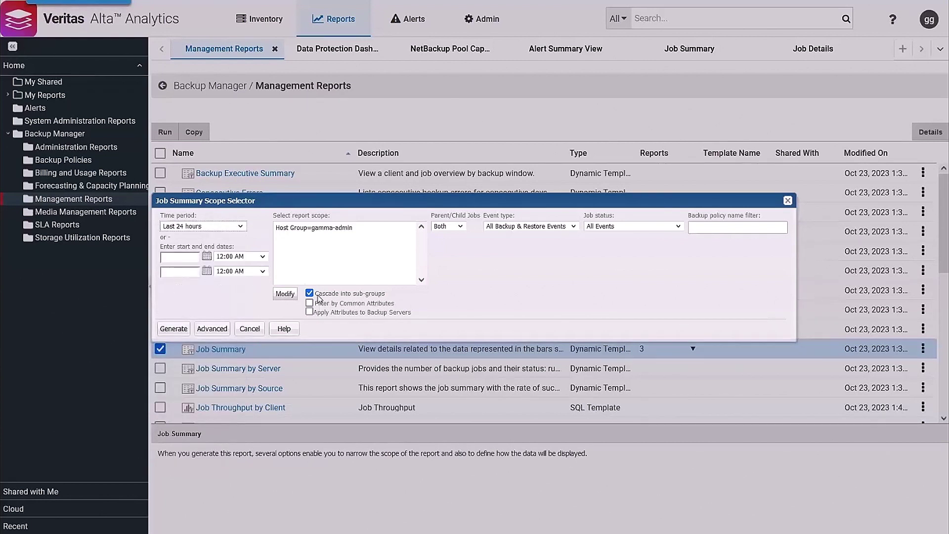
Set Job status to Failed Events and generate the Job Summary report.
click(678, 227)
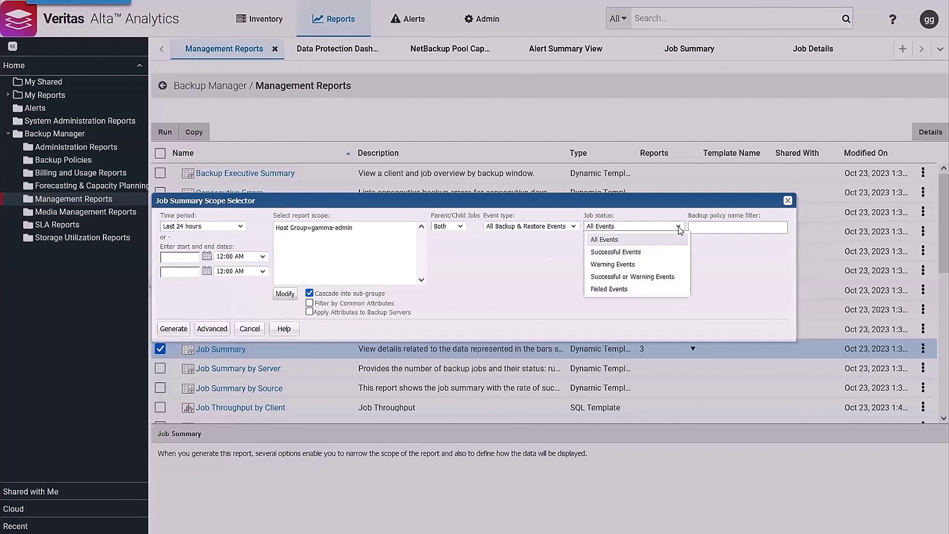
click(626, 292)
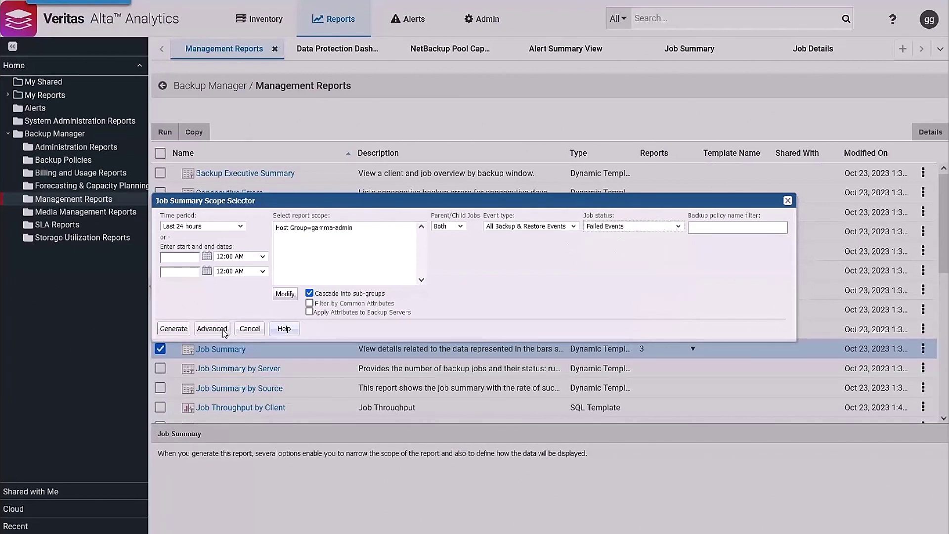
click(173, 330)
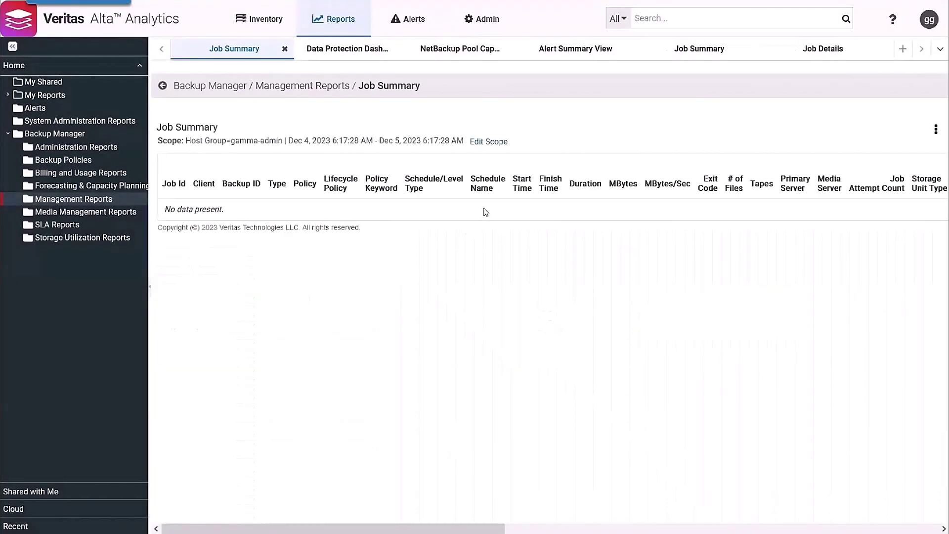
Regenerate the Nov 26–Dec 5 Job Summary, browse its 66 failed jobs, then reopen Edit Scope.
click(492, 143)
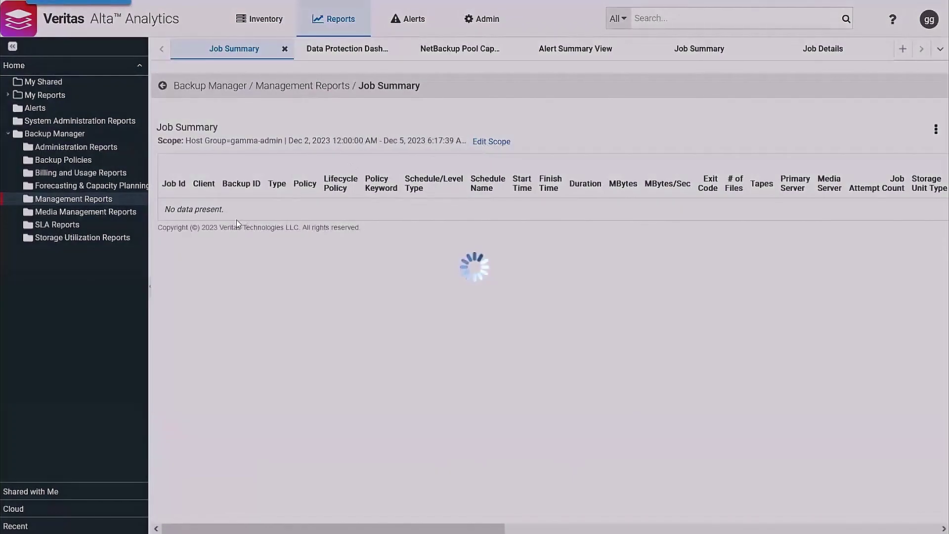
click(186, 329)
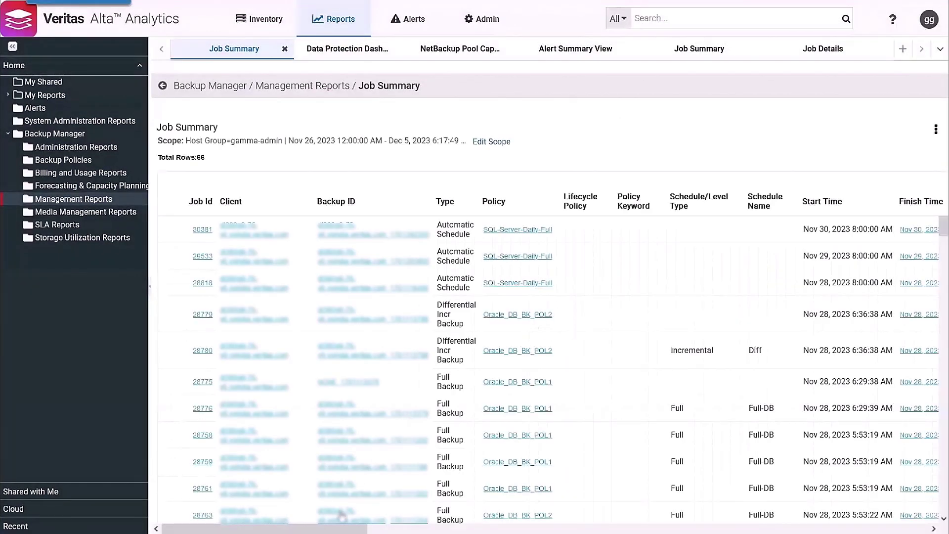
drag(341, 528, 530, 529)
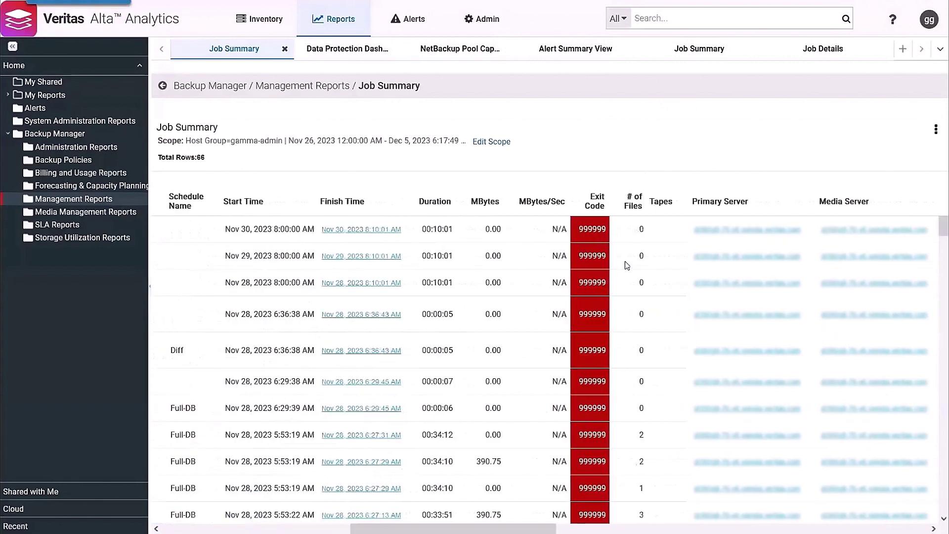
scroll(558, 405, down, 10)
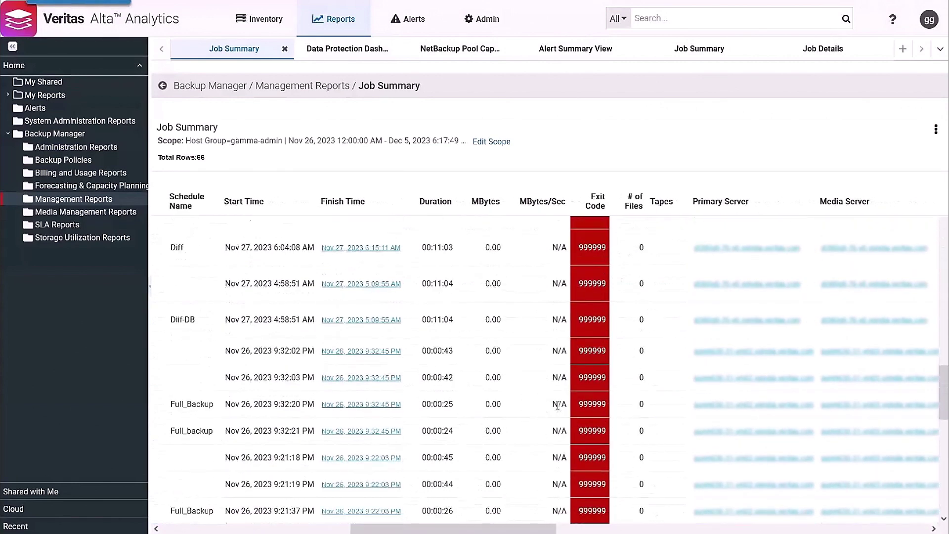
scroll(558, 406, down, 8)
scroll(561, 400, up, 10)
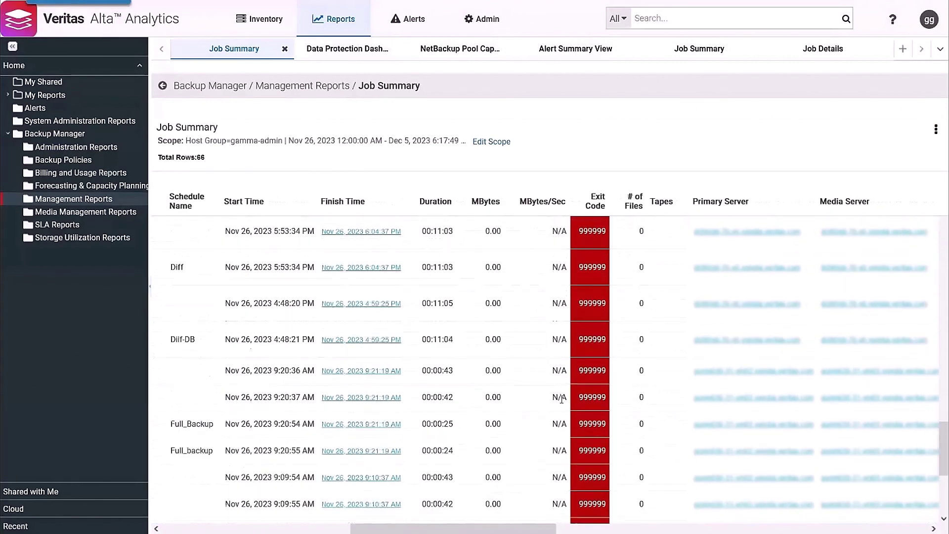
click(499, 142)
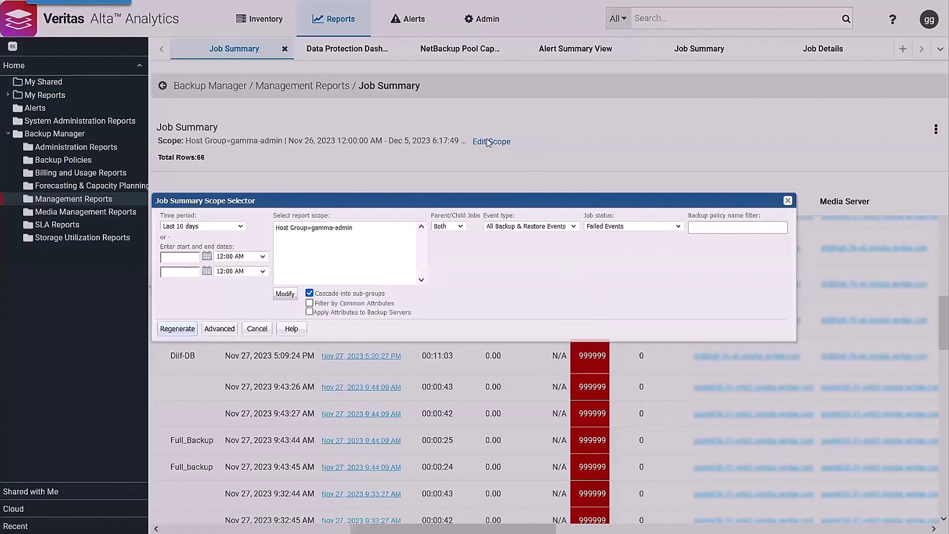
Set Job status to All Events and enter d* as the backup policy name filter.
click(681, 227)
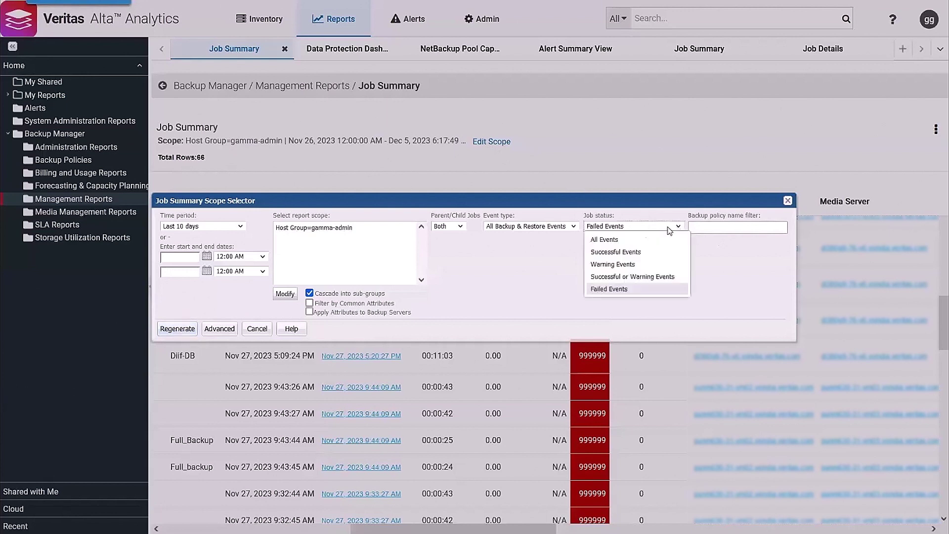
click(635, 242)
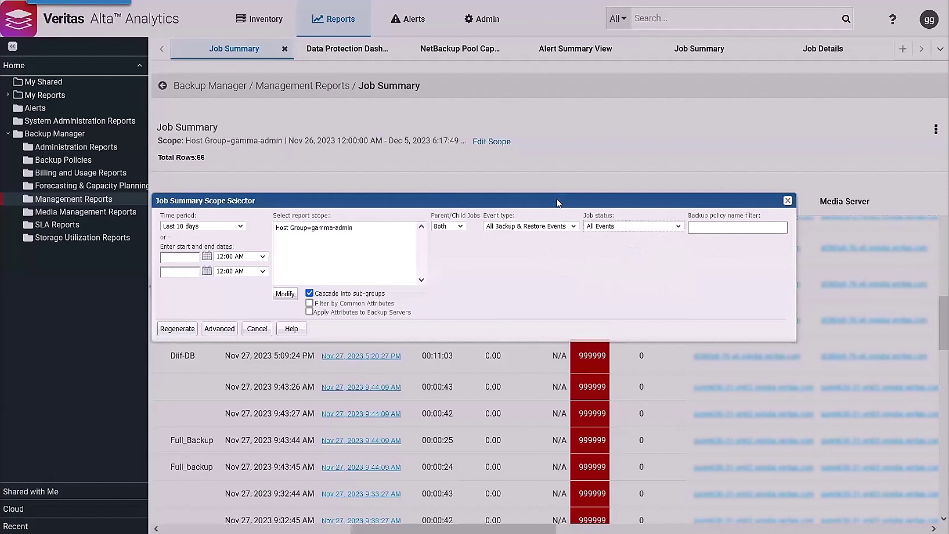
drag(559, 203, 591, 157)
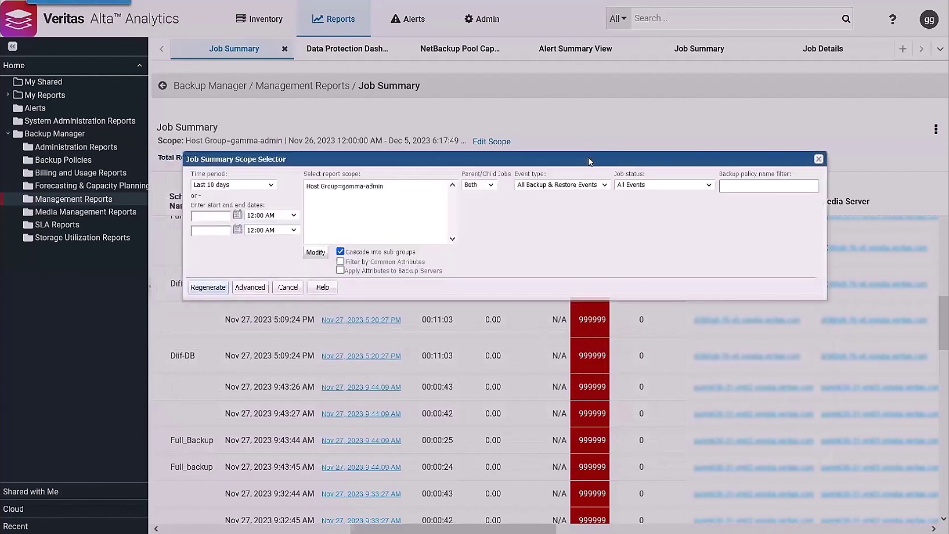
click(734, 186)
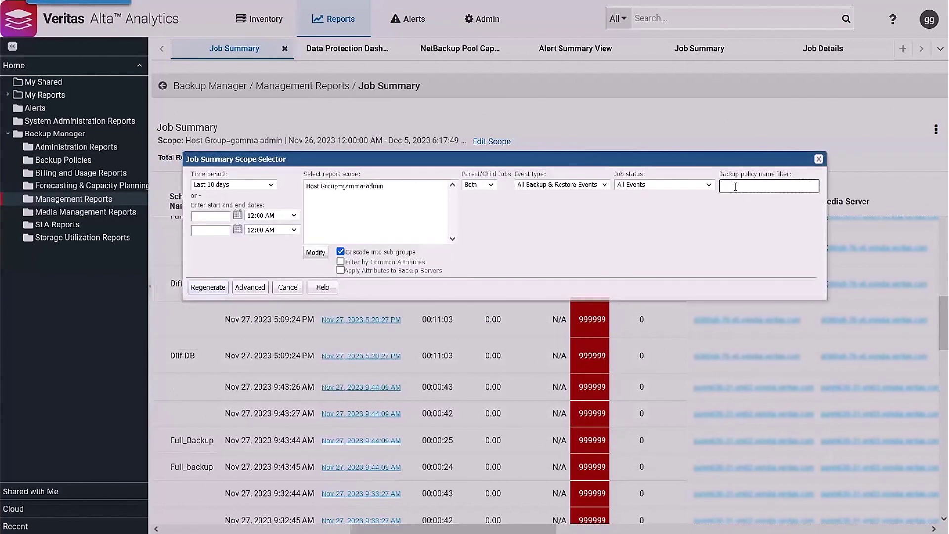
text(d*)
Regenerate the report and scroll across the 12 jobs' post-deduplication size and savings columns.
click(216, 292)
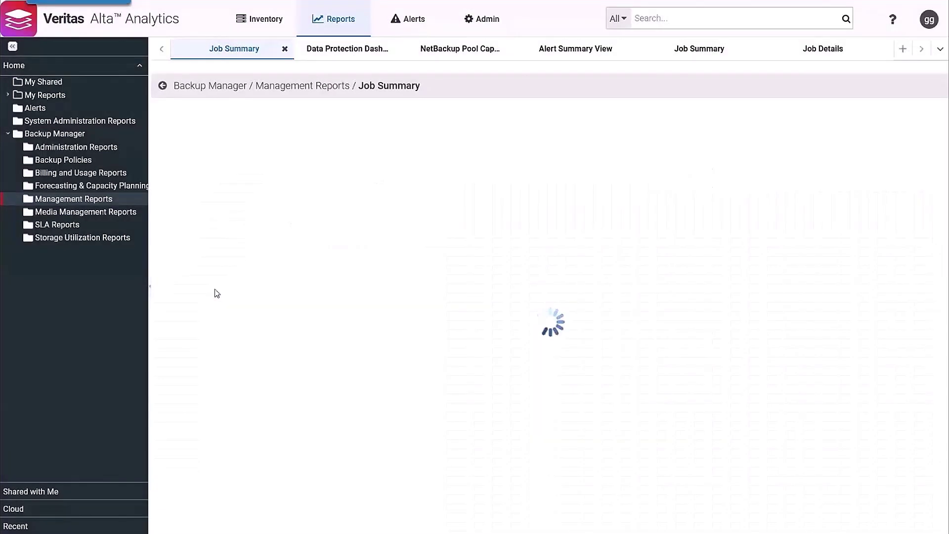
scroll(216, 292, right, 12)
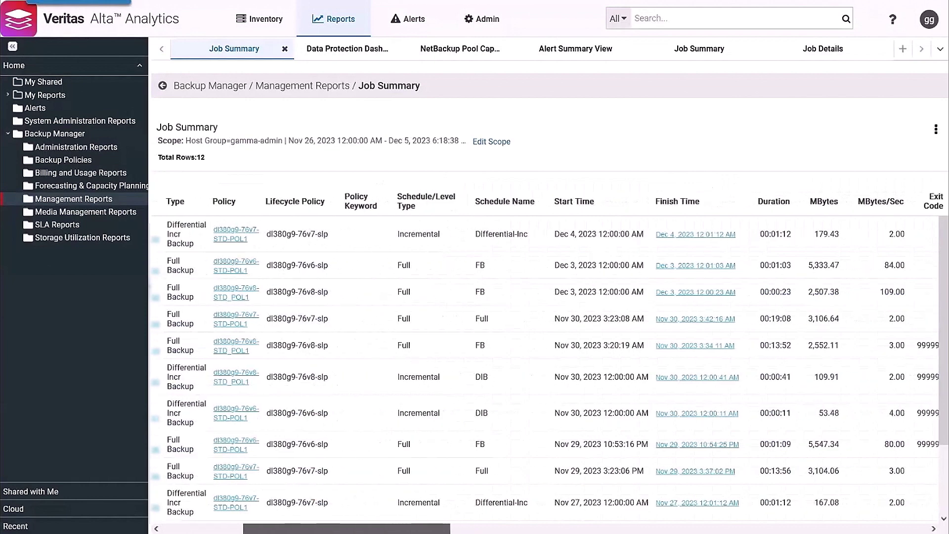
scroll(549, 363, right, 4)
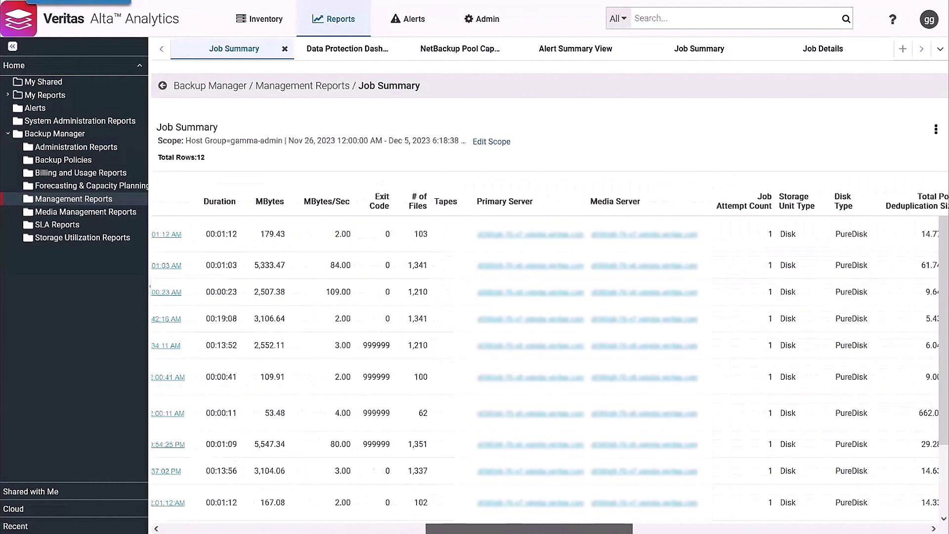
scroll(549, 364, right, 3)
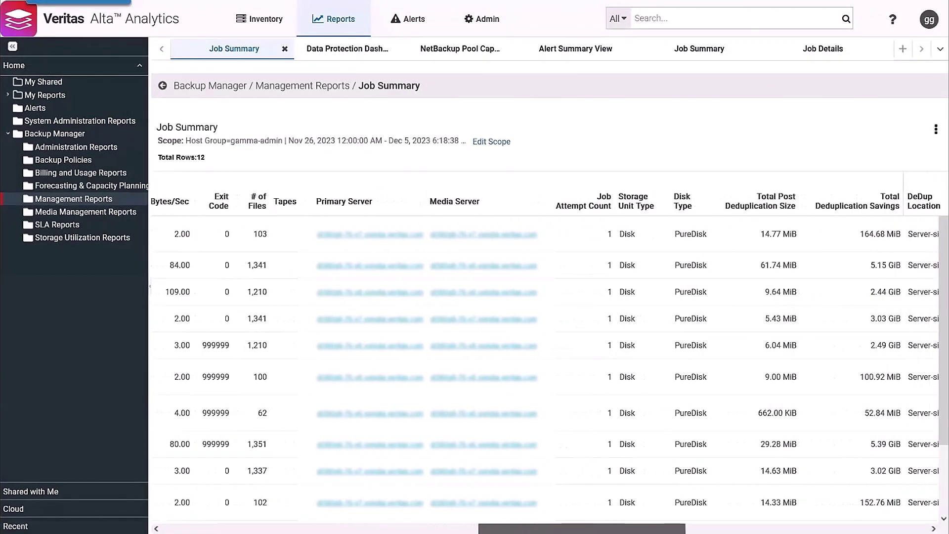
scroll(549, 363, right, 1)
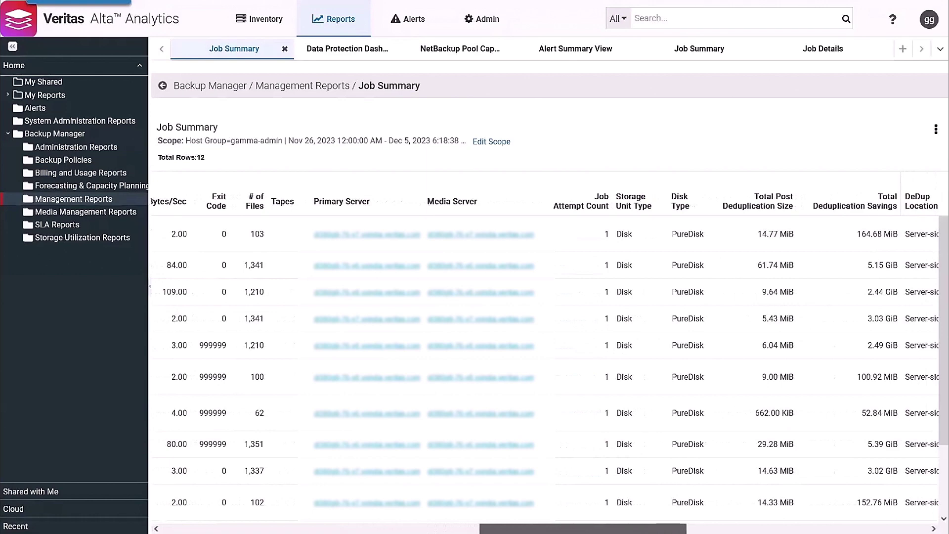
scroll(549, 364, left, 7)
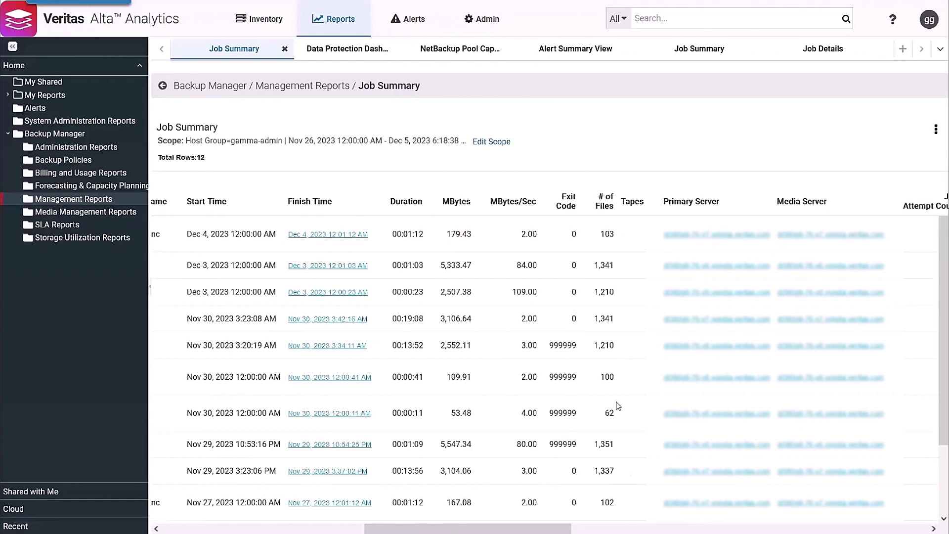
Scroll right to the Client/Server and HDR/TIR Deduplication columns and view a column header's description.
drag(467, 528, 738, 529)
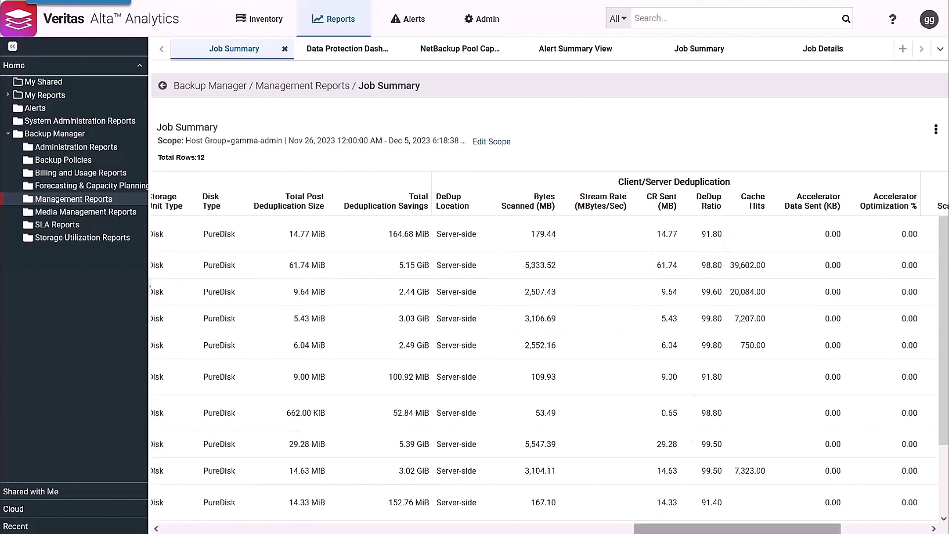
drag(737, 528, 825, 528)
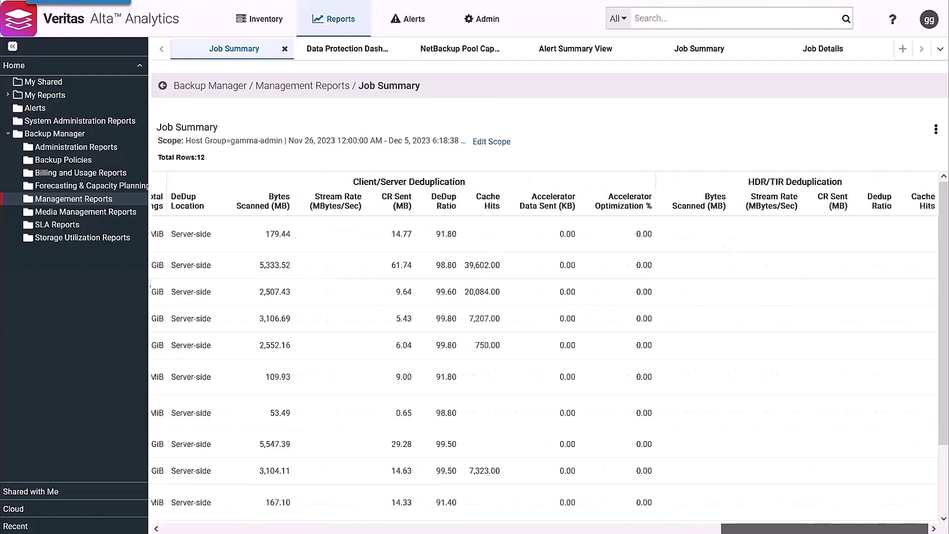
mouse_move(694, 200)
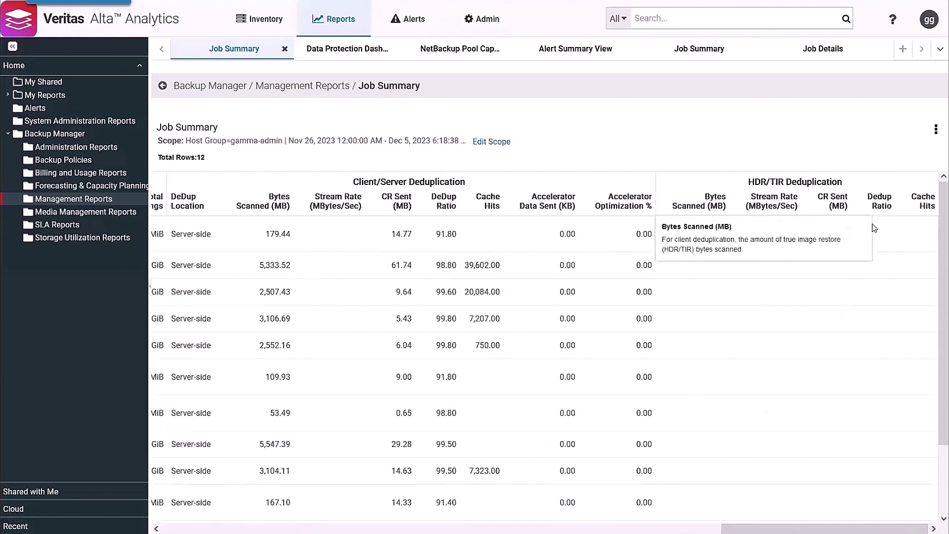